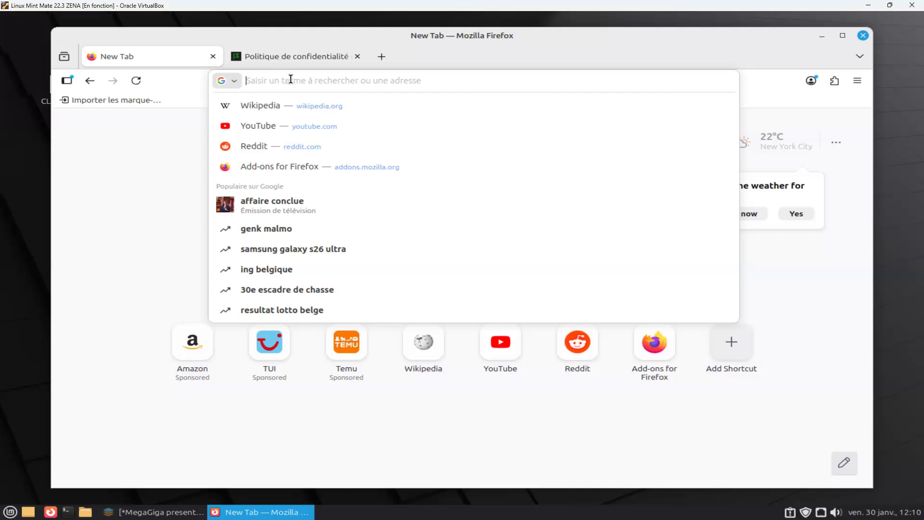
Search the web for "linux mint", dismissing the sidebar tip and refusing Google's optional cookies.
{"action": "type", "text": "lin"}
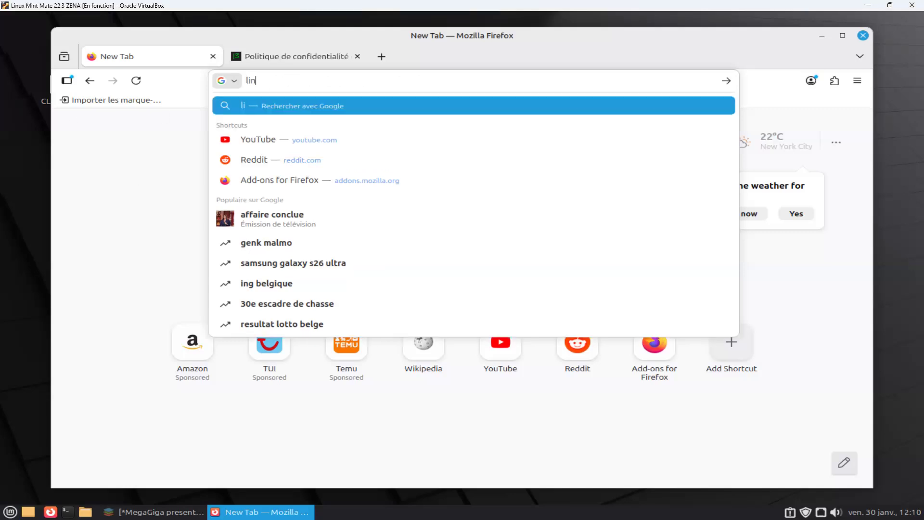
{"action": "type", "text": "ux mint"}
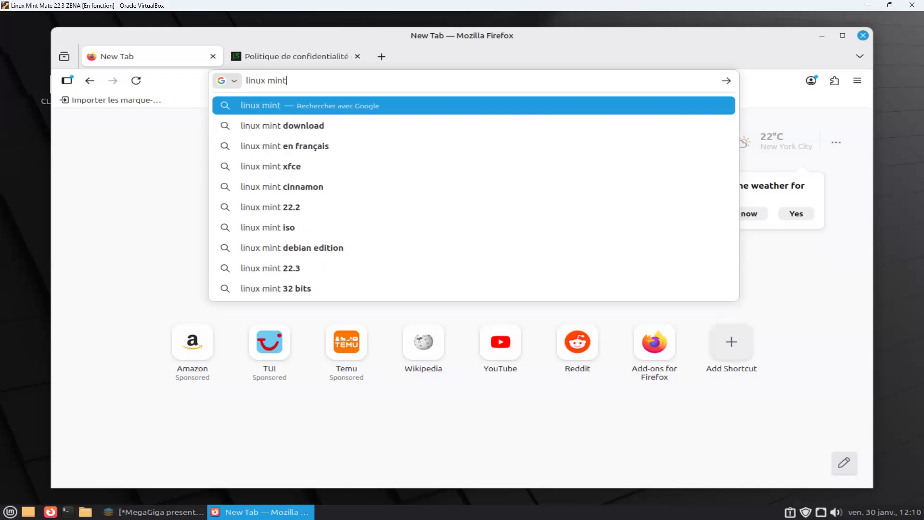
{"action": "key", "text": "Return"}
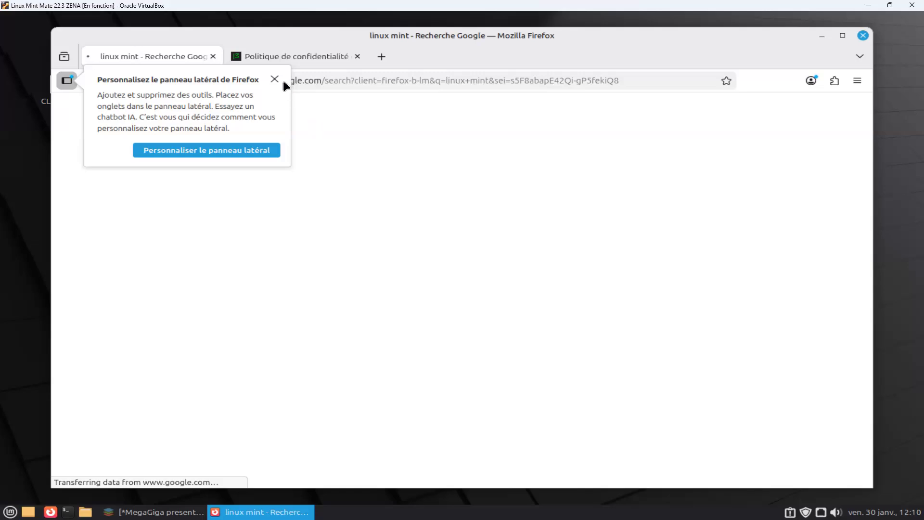
{"action": "left_click", "coordinate": [275, 79]}
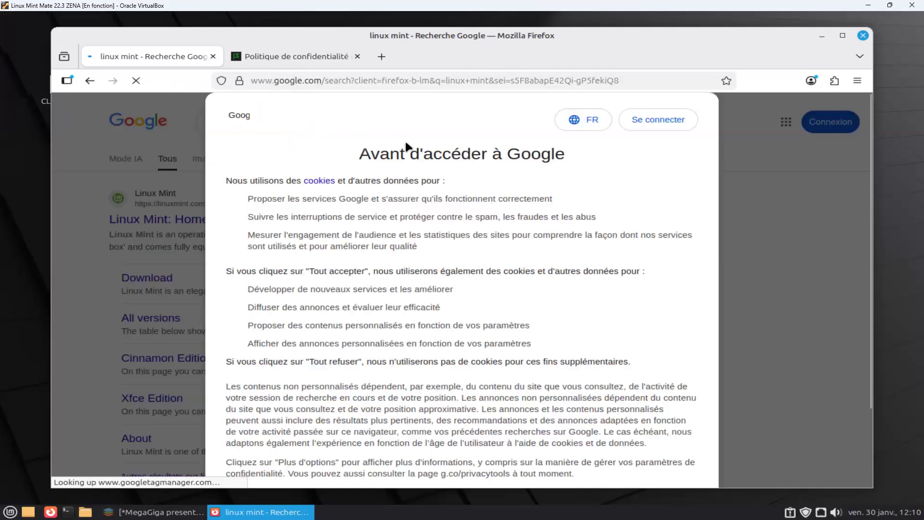
{"action": "scroll", "coordinate": [417, 268], "scroll_direction": "down", "scroll_amount": 2}
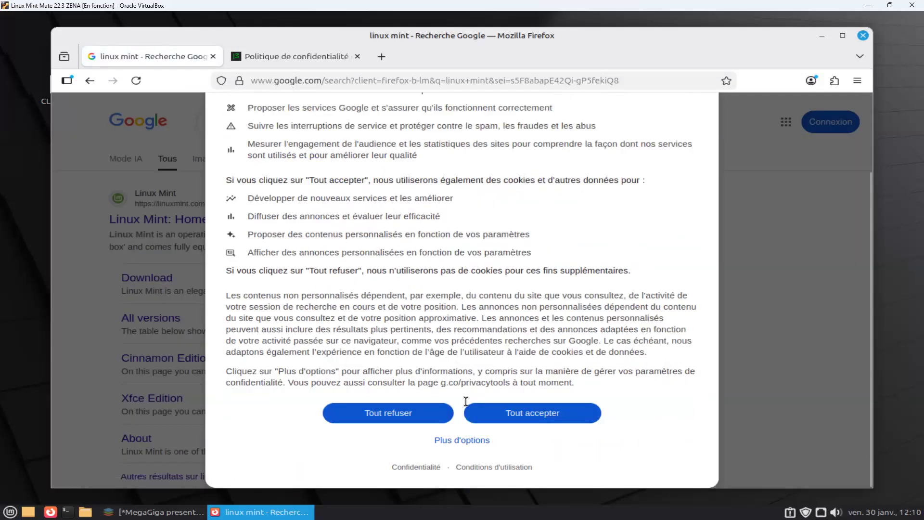
{"action": "left_click", "coordinate": [407, 416]}
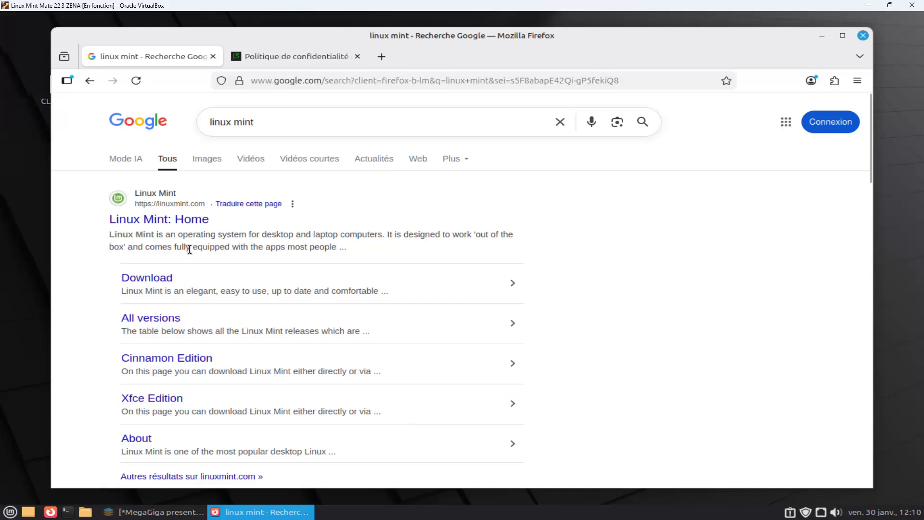
Open the official Linux Mint home page from the search results and decline the offered translation.
{"action": "left_click", "coordinate": [160, 221]}
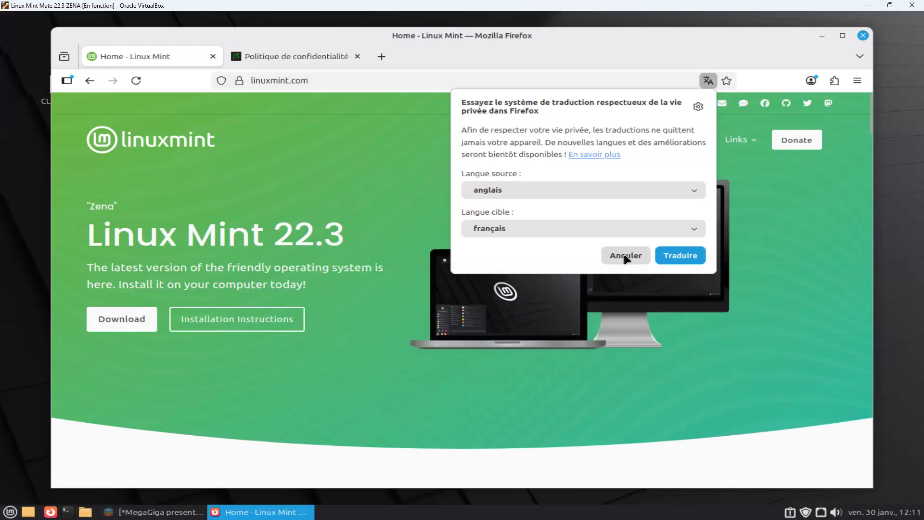
{"action": "left_click", "coordinate": [624, 254]}
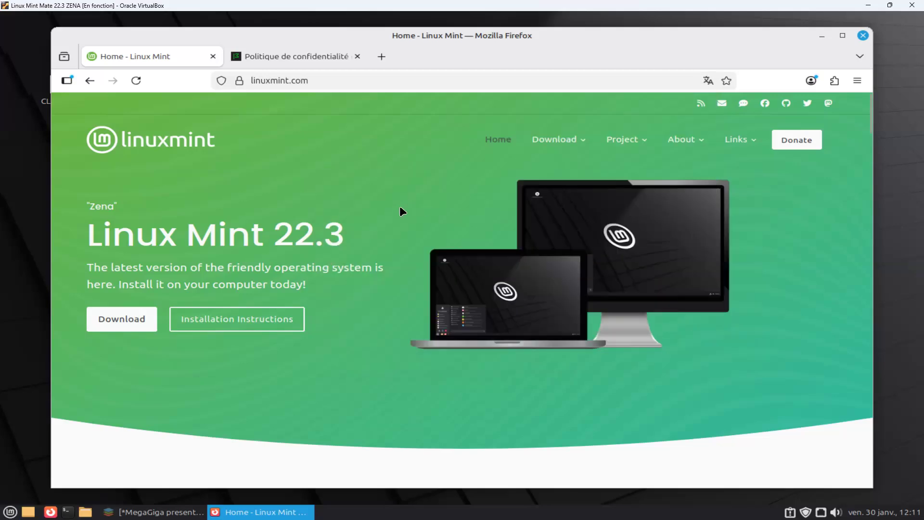
{"action": "scroll", "coordinate": [387, 219], "scroll_direction": "down", "scroll_amount": 8}
{"action": "scroll", "coordinate": [388, 218], "scroll_direction": "up", "scroll_amount": 8}
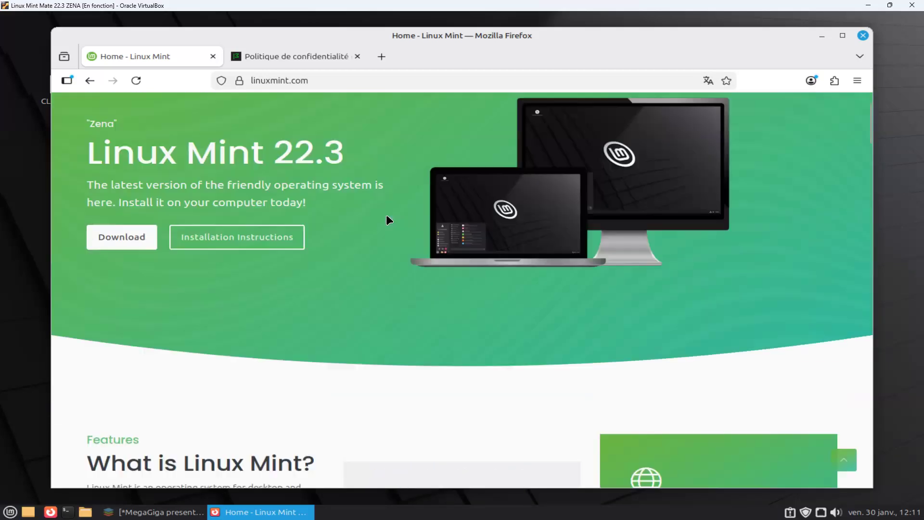
Go to the site's list of all versions and open the MATE edition of Linux Mint 22.3 "Zena".
{"action": "mouse_move", "coordinate": [560, 142]}
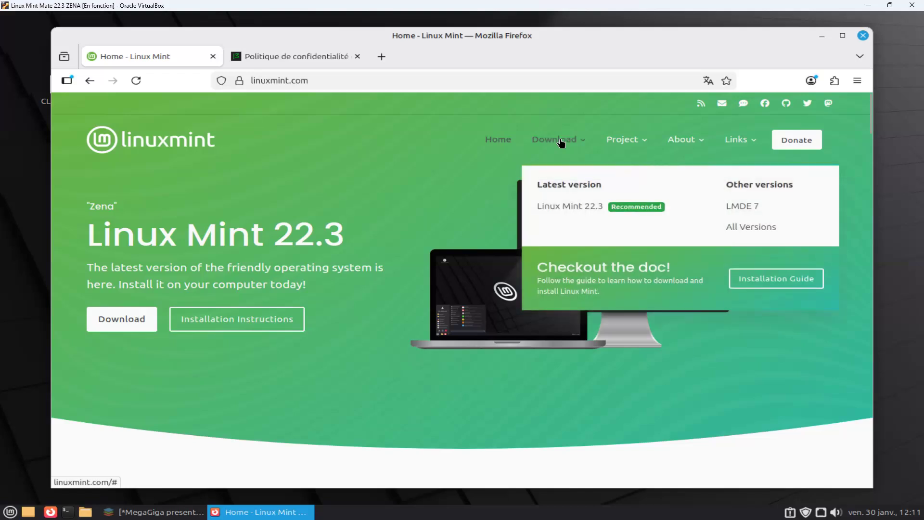
{"action": "mouse_move", "coordinate": [626, 140]}
{"action": "left_click", "coordinate": [753, 230]}
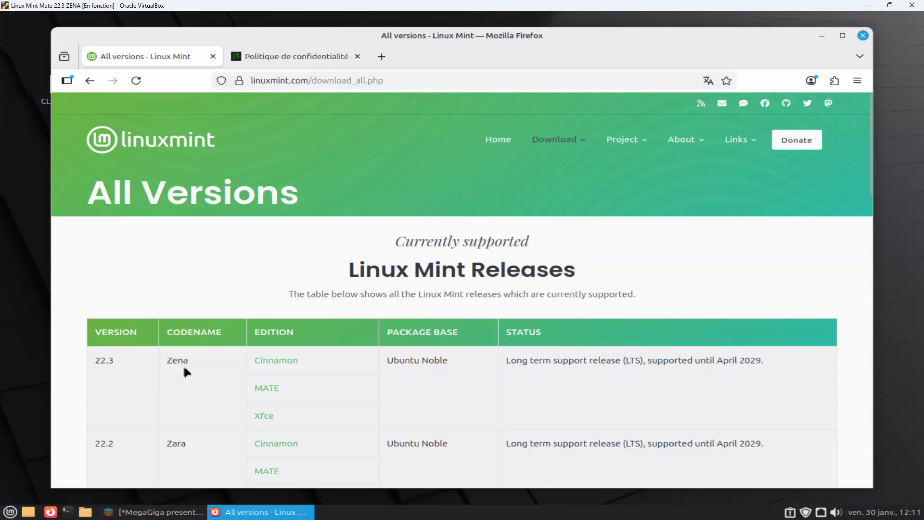
{"action": "left_click", "coordinate": [266, 388]}
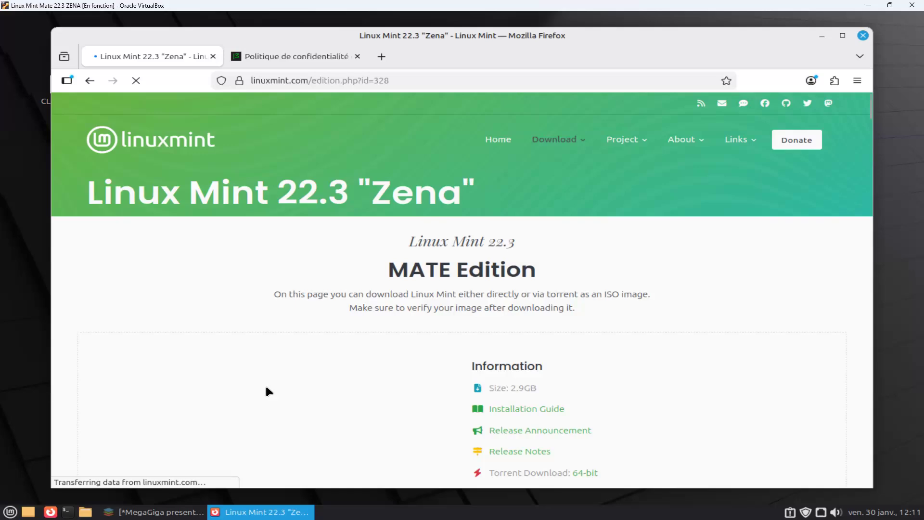
Download the Linux Mint 22.3 MATE 64-bit ISO from the Friedrich-Alexander-University of Erlangen-Nuremberg mirror in Germany and check the download's progress.
{"action": "scroll", "coordinate": [412, 322], "scroll_direction": "down", "scroll_amount": 3}
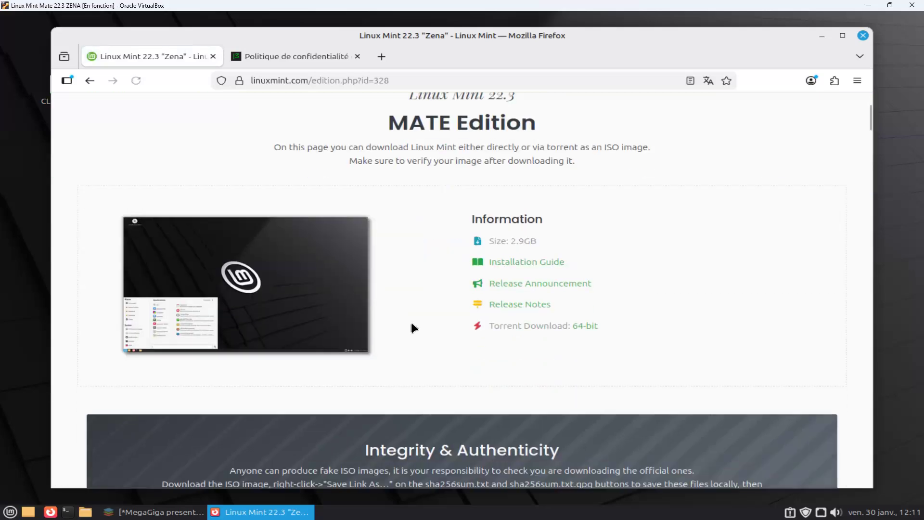
{"action": "scroll", "coordinate": [411, 324], "scroll_direction": "down", "scroll_amount": 15}
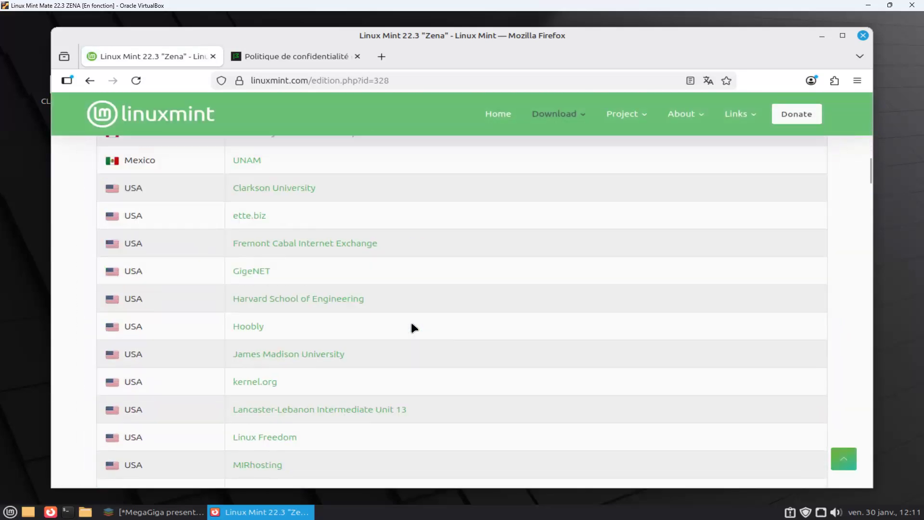
{"action": "scroll", "coordinate": [411, 322], "scroll_direction": "down", "scroll_amount": 4}
{"action": "scroll", "coordinate": [412, 322], "scroll_direction": "down", "scroll_amount": 4}
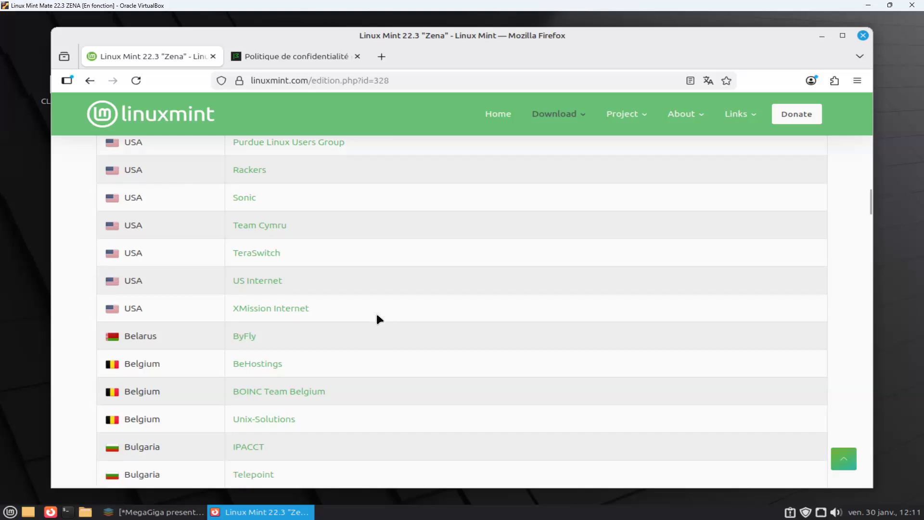
{"action": "scroll", "coordinate": [378, 316], "scroll_direction": "down", "scroll_amount": 5}
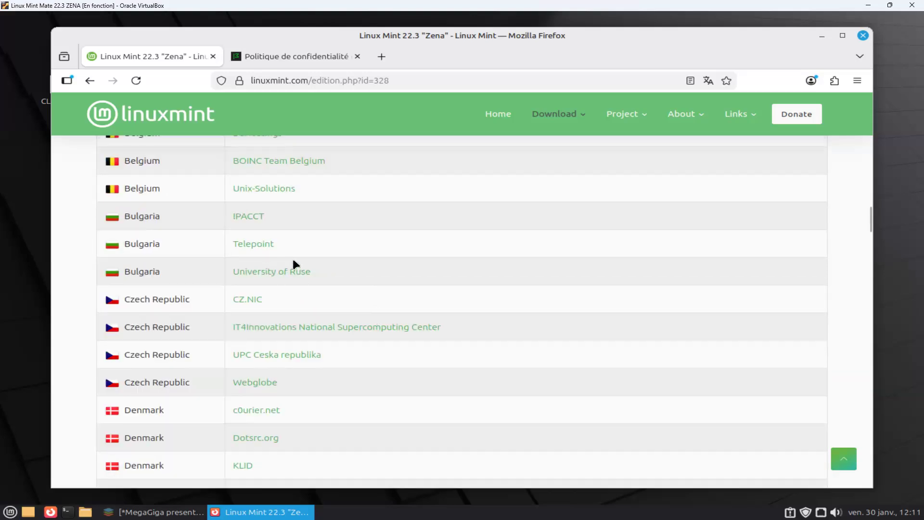
{"action": "scroll", "coordinate": [303, 356], "scroll_direction": "down", "scroll_amount": 1}
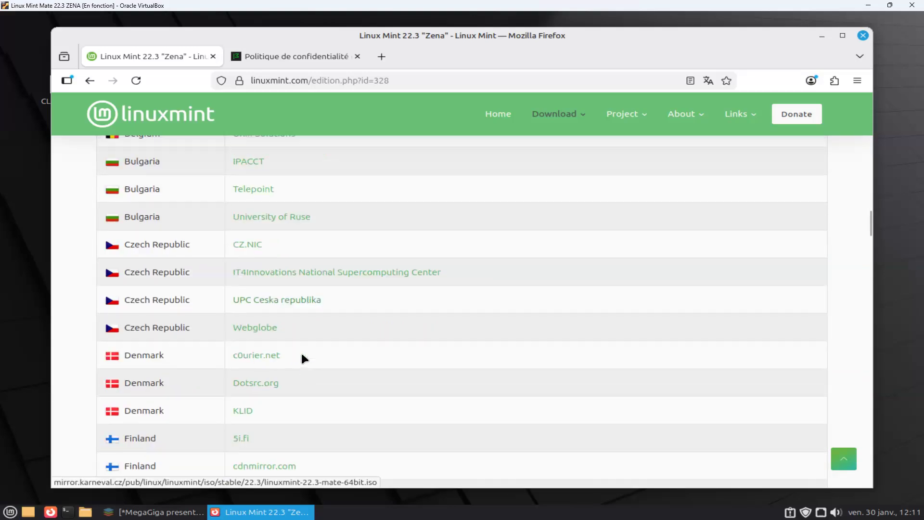
{"action": "scroll", "coordinate": [302, 355], "scroll_direction": "down", "scroll_amount": 5}
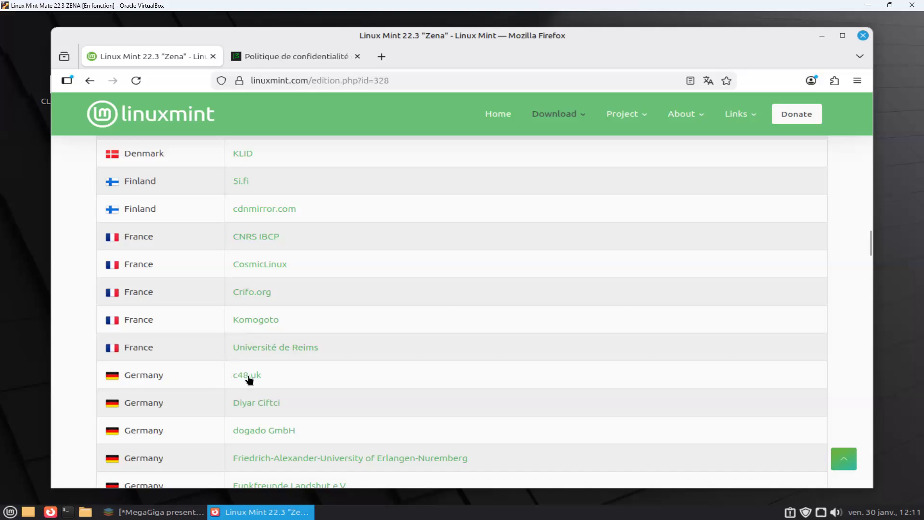
{"action": "scroll", "coordinate": [338, 363], "scroll_direction": "down", "scroll_amount": 3}
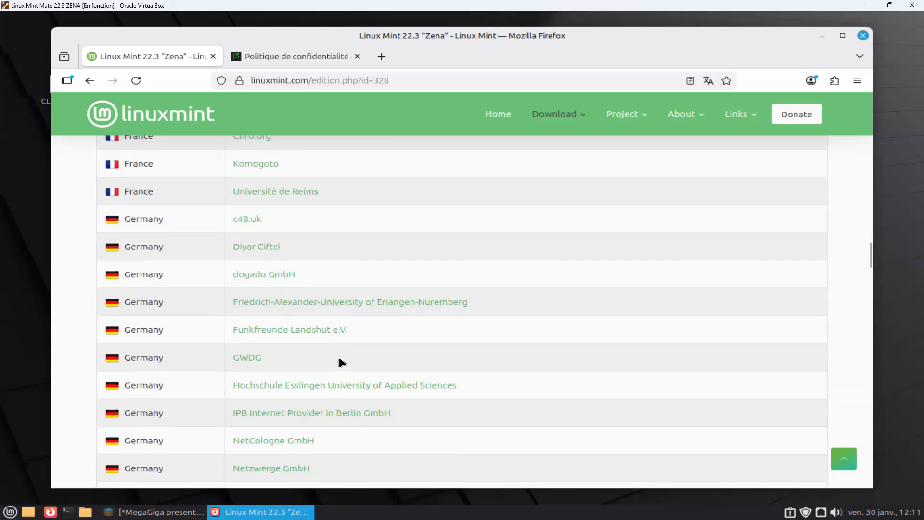
{"action": "left_click", "coordinate": [324, 304]}
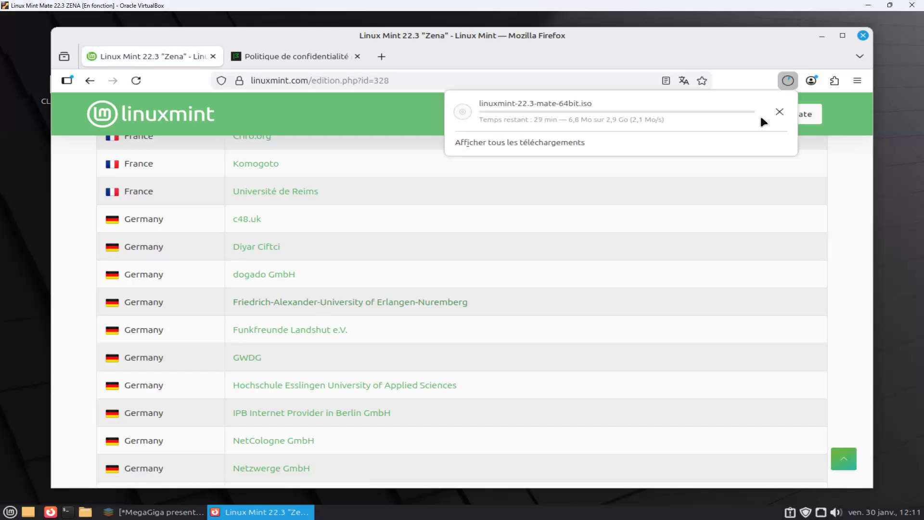
{"action": "left_click", "coordinate": [786, 79]}
{"action": "left_click", "coordinate": [786, 79]}
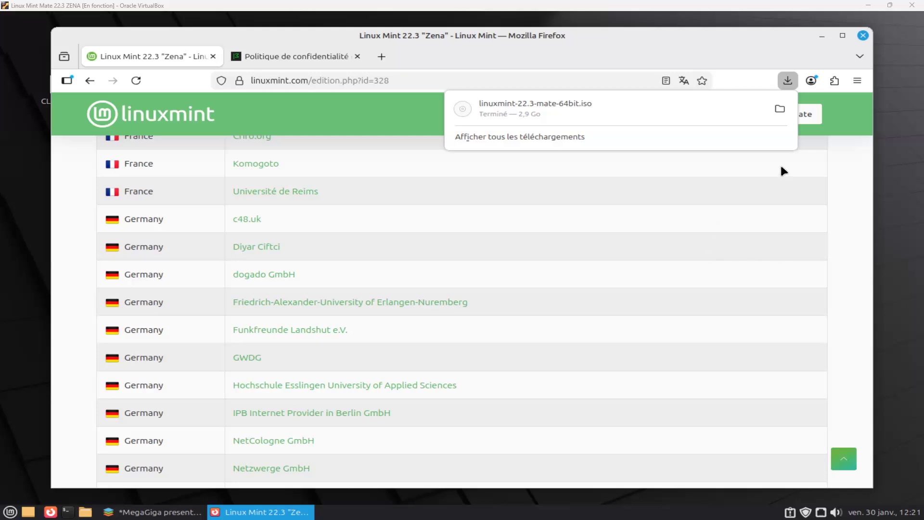
Close the browser and the MegaGiga presentation, saving the presentation's changes.
{"action": "left_click", "coordinate": [863, 36]}
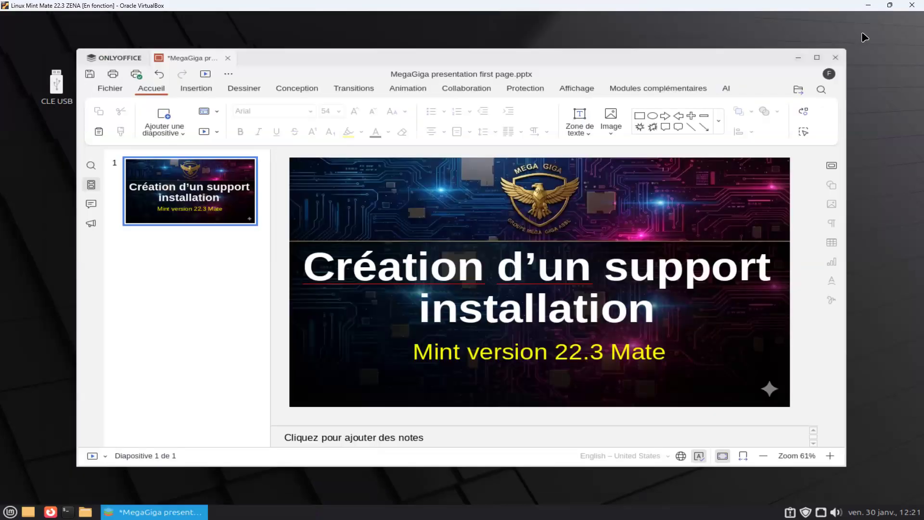
{"action": "left_click", "coordinate": [834, 57]}
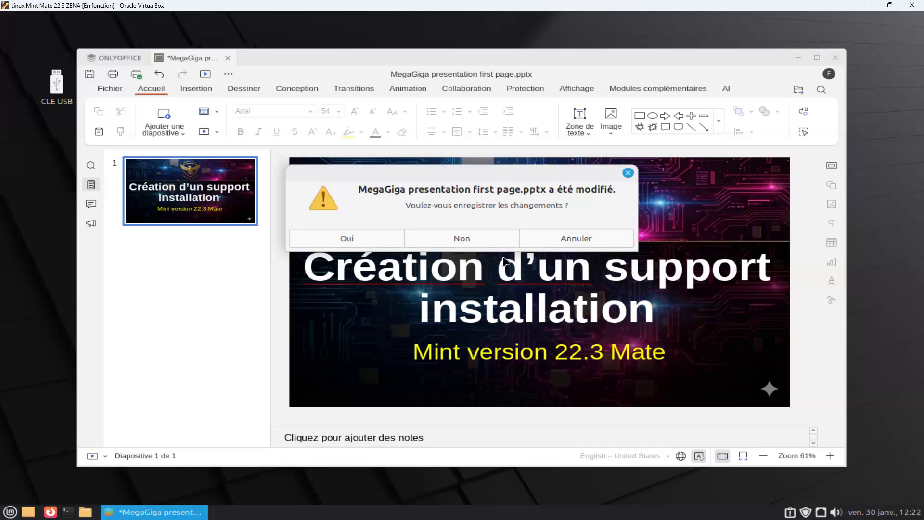
{"action": "left_click", "coordinate": [352, 239]}
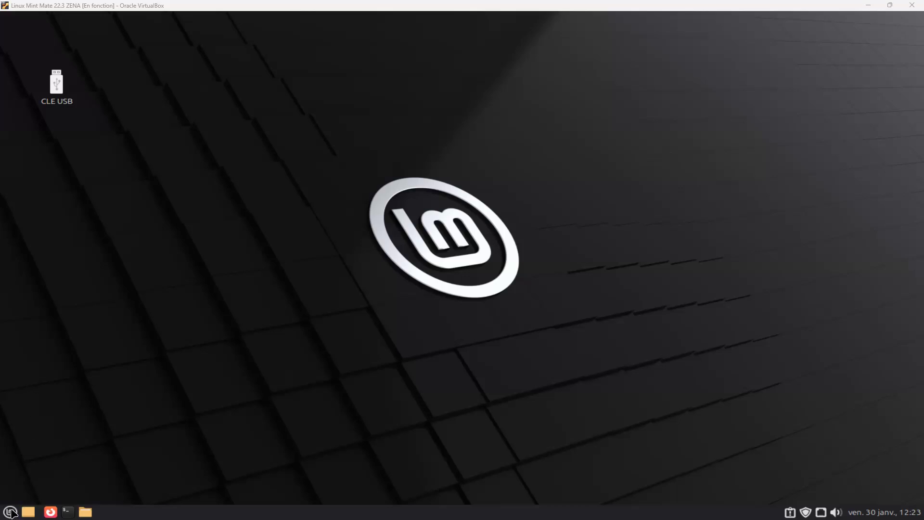
Find the bootable USB stick creator (Créateur de clé USB) by searching the applications for "cre" and launch it.
{"action": "left_click", "coordinate": [12, 510]}
{"action": "left_click", "coordinate": [11, 511]}
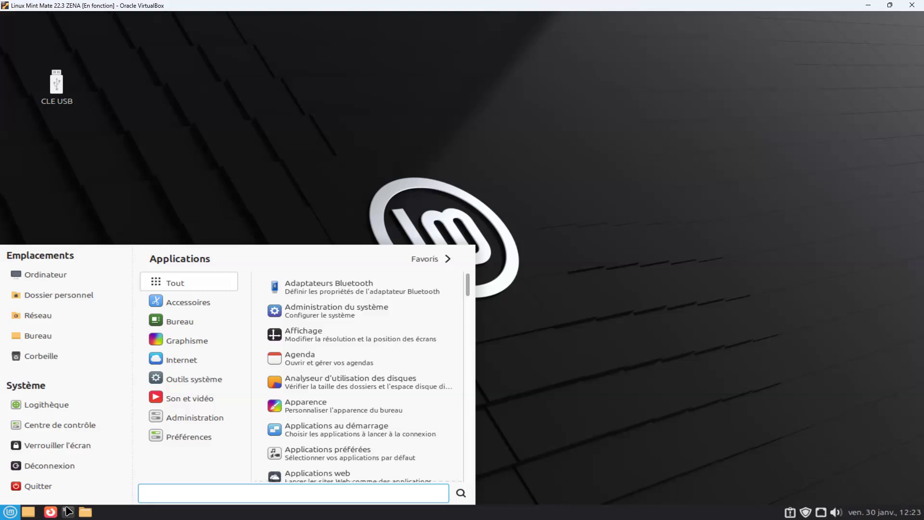
{"action": "type", "text": "cre"}
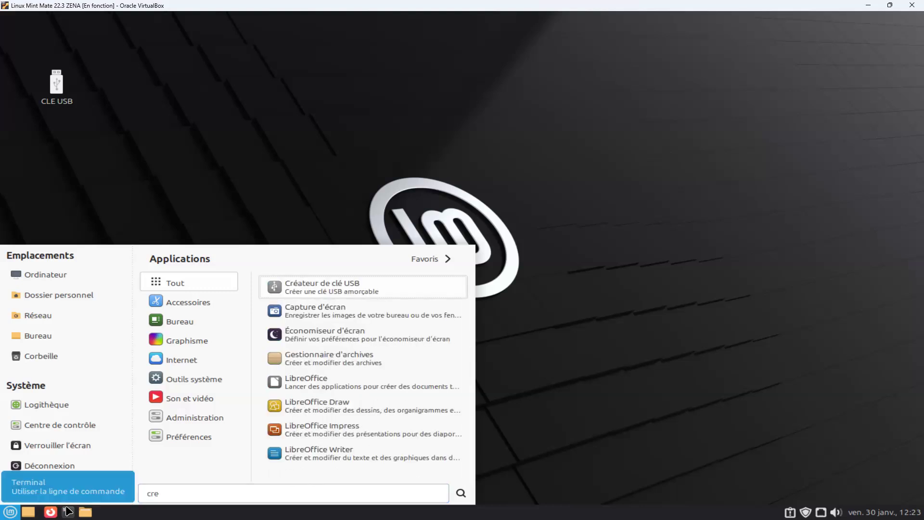
{"action": "left_click", "coordinate": [324, 289]}
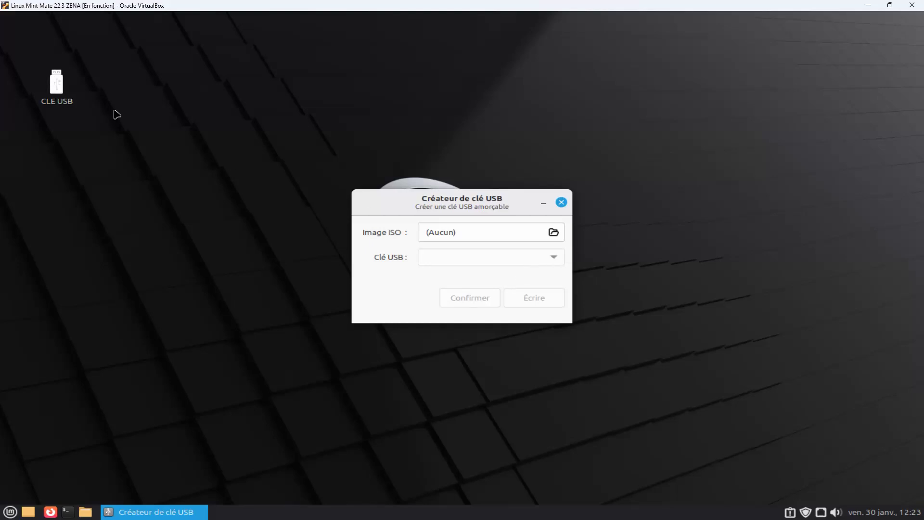
Open the CLE USB drive from the desktop to check its contents, and return to the USB stick creator.
{"action": "left_click", "coordinate": [56, 83]}
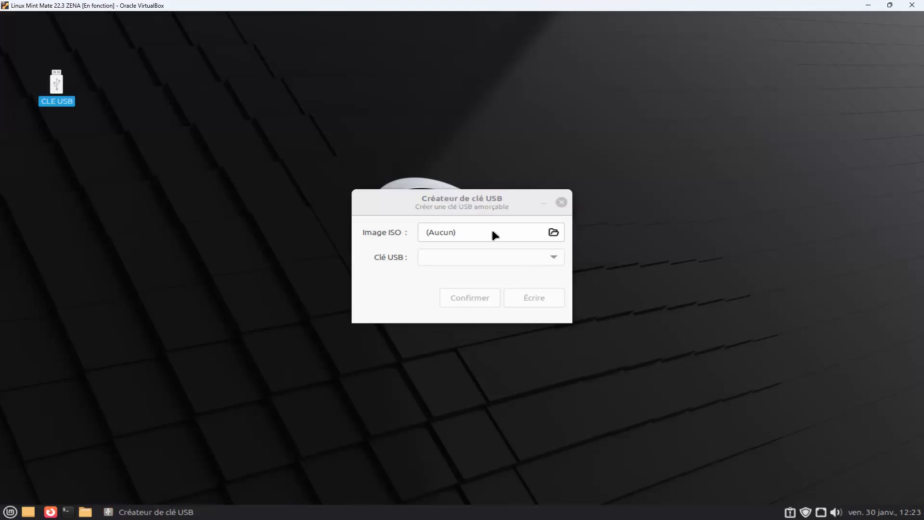
{"action": "left_click", "coordinate": [556, 259]}
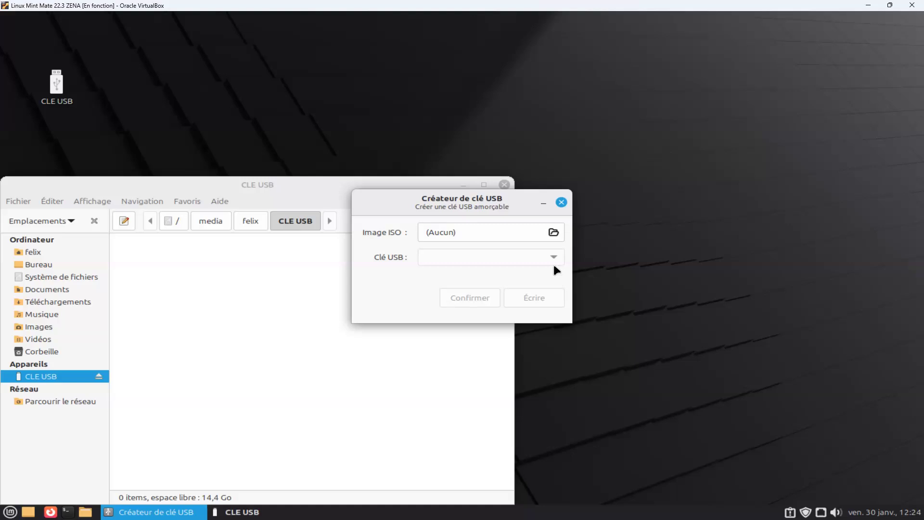
Choose linuxmint-22.3-mate-64bit.iso from the Téléchargements folder as the ISO image to write.
{"action": "left_click", "coordinate": [554, 233]}
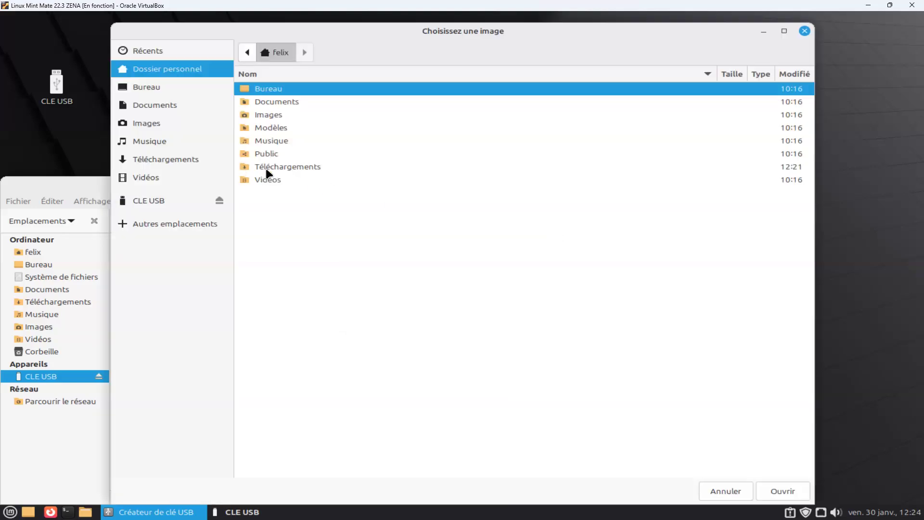
{"action": "left_click", "coordinate": [175, 160]}
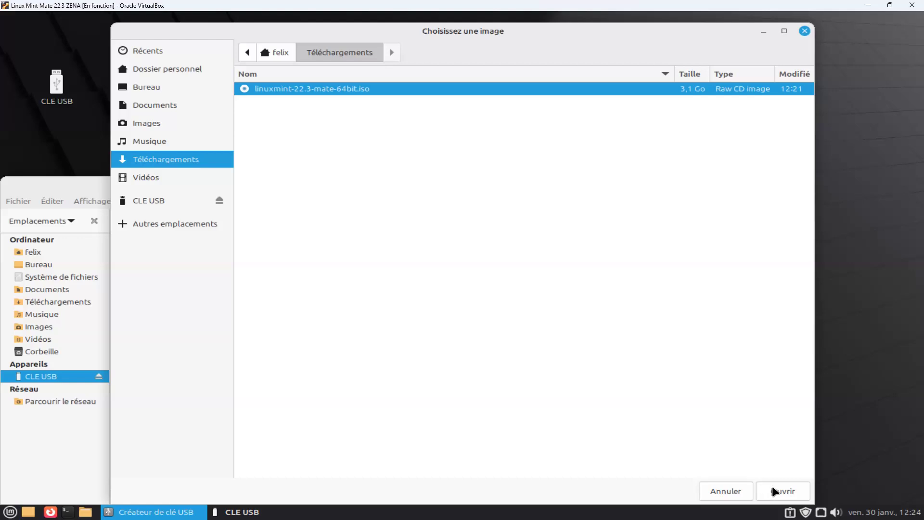
{"action": "left_click", "coordinate": [782, 491]}
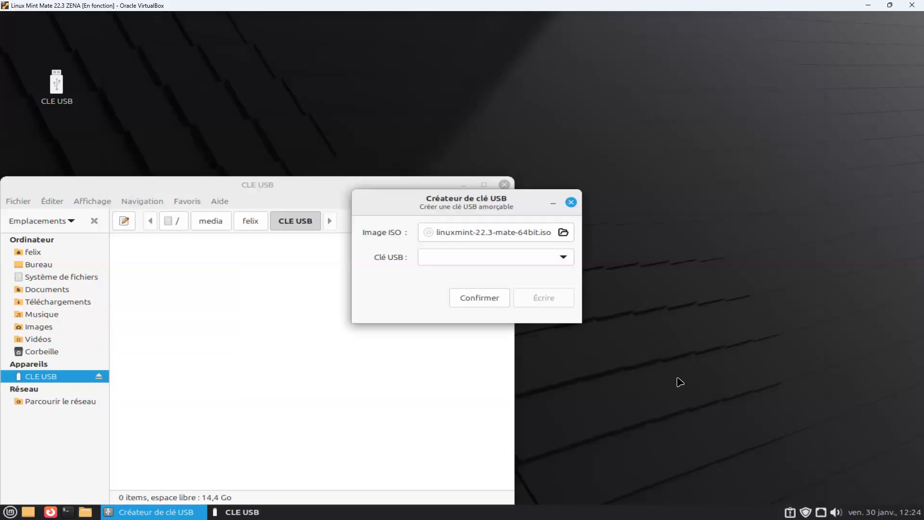
Select USB Disk 2.0 (/dev/sdb) - 16GB as the target USB stick and close the CLE USB folder window.
{"action": "left_click", "coordinate": [566, 259]}
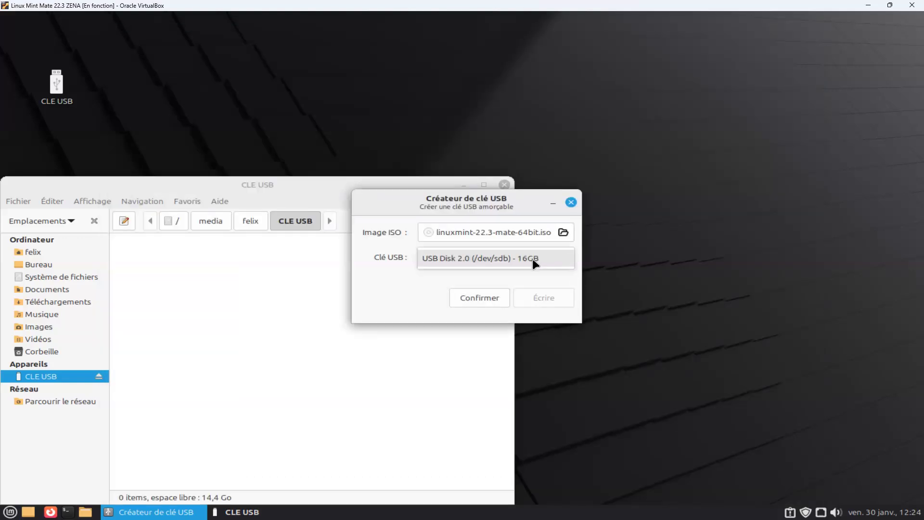
{"action": "left_click", "coordinate": [470, 258]}
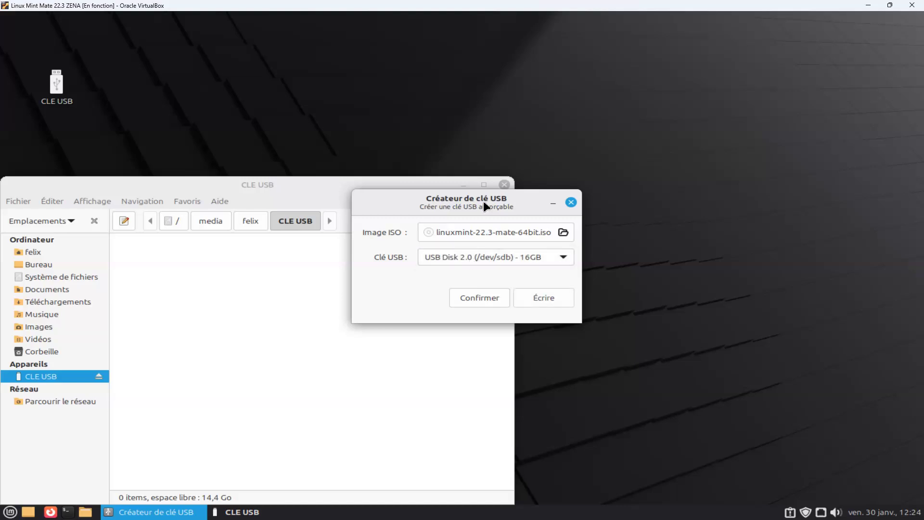
{"action": "left_click", "coordinate": [505, 184]}
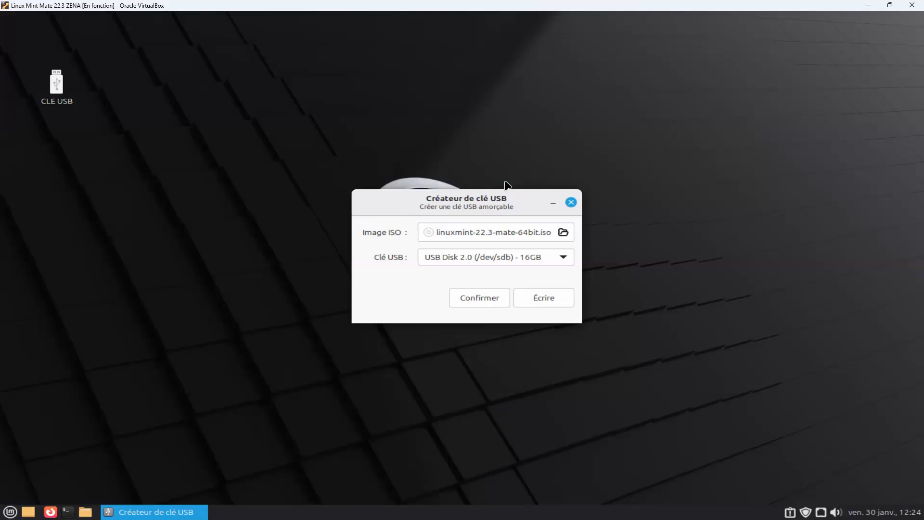
View the authenticity and integrity verification window for the ISO image and close it without running the check.
{"action": "left_click", "coordinate": [487, 298]}
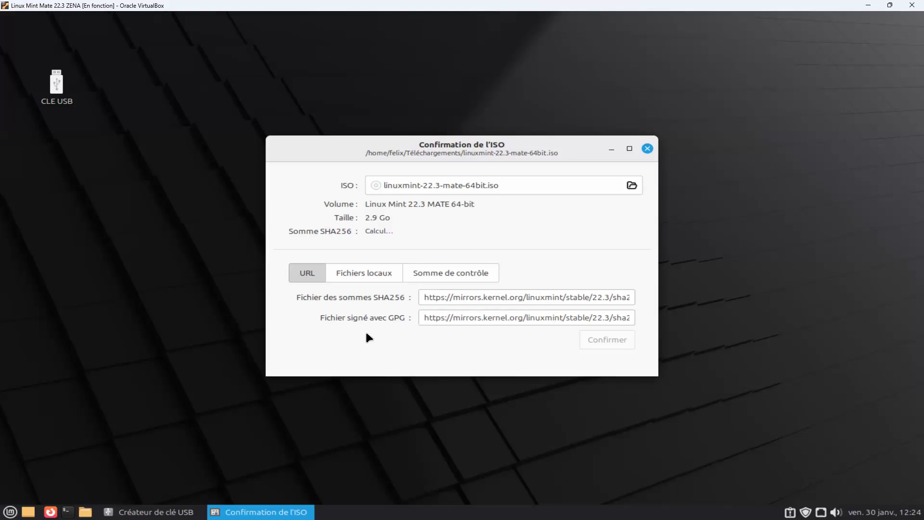
{"action": "left_click", "coordinate": [648, 148]}
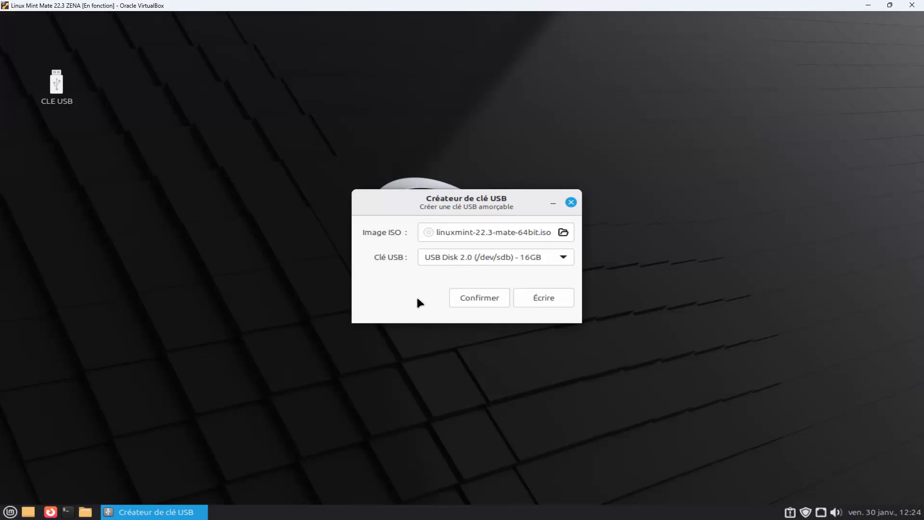
Write the ISO image to the USB stick, authenticating with the account password, and close the USB stick creator once writing has finished.
{"action": "left_click", "coordinate": [547, 296]}
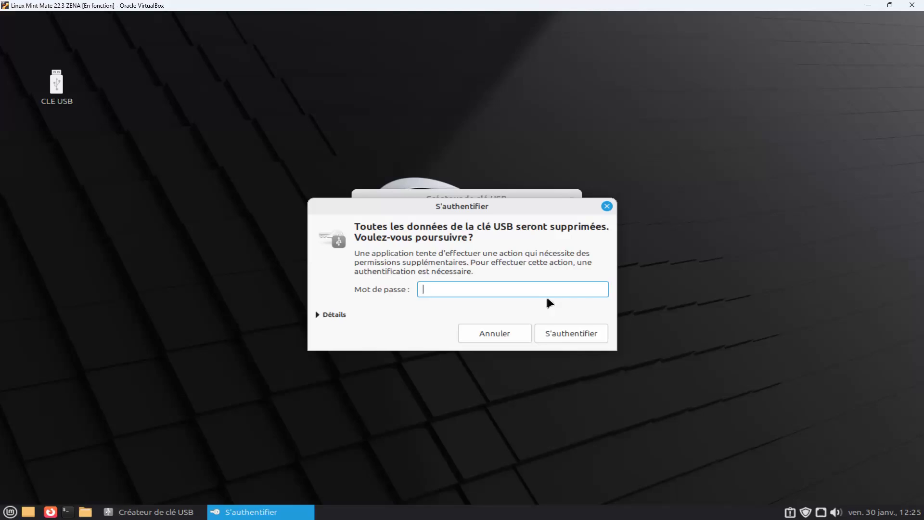
{"action": "type", "text": "••••••••"}
{"action": "left_click", "coordinate": [574, 332]}
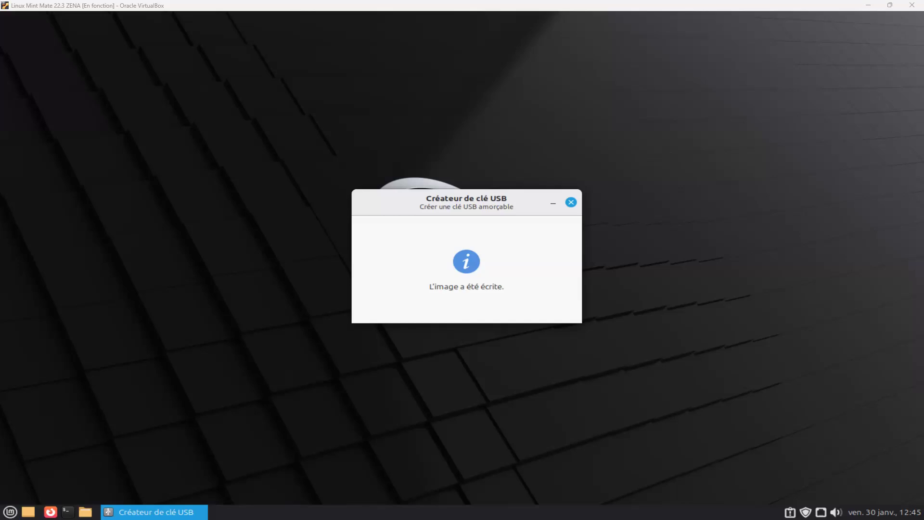
{"action": "left_click", "coordinate": [572, 203]}
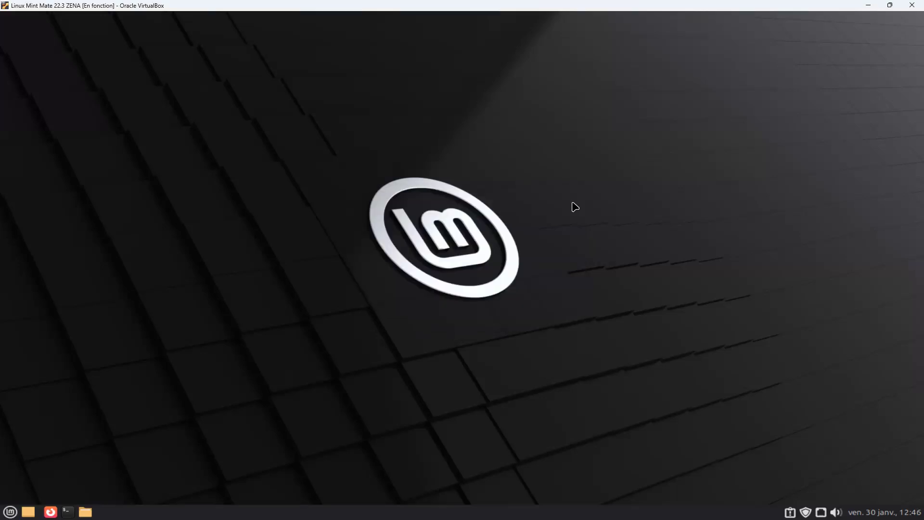